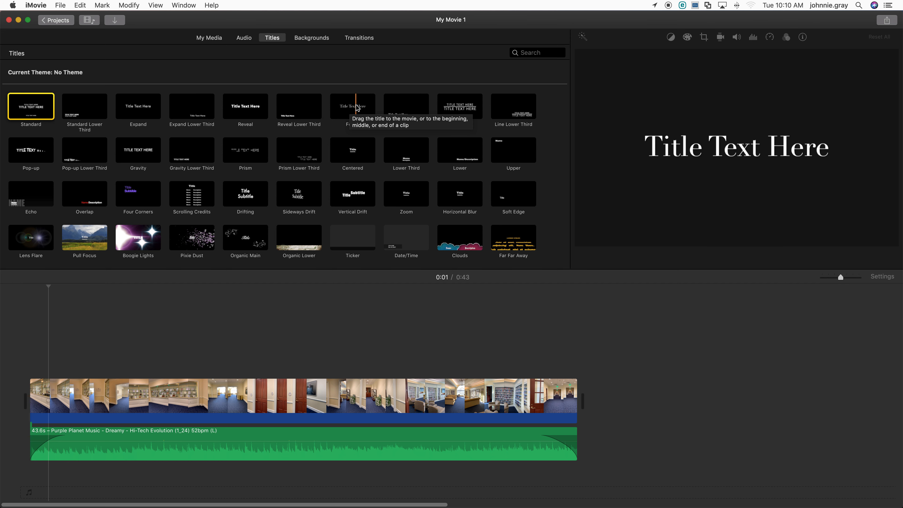
# Step: Place the Reveal title over the very beginning of the video clip rather than as a separate clip before it
pyautogui.moveTo(243, 108); pyautogui.dragTo(32, 348)
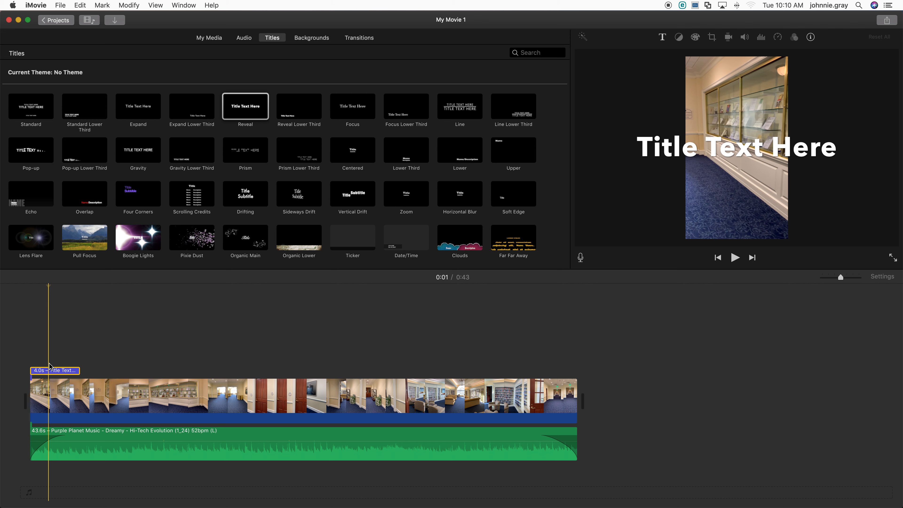
pyautogui.moveTo(49, 373); pyautogui.dragTo(57, 402)
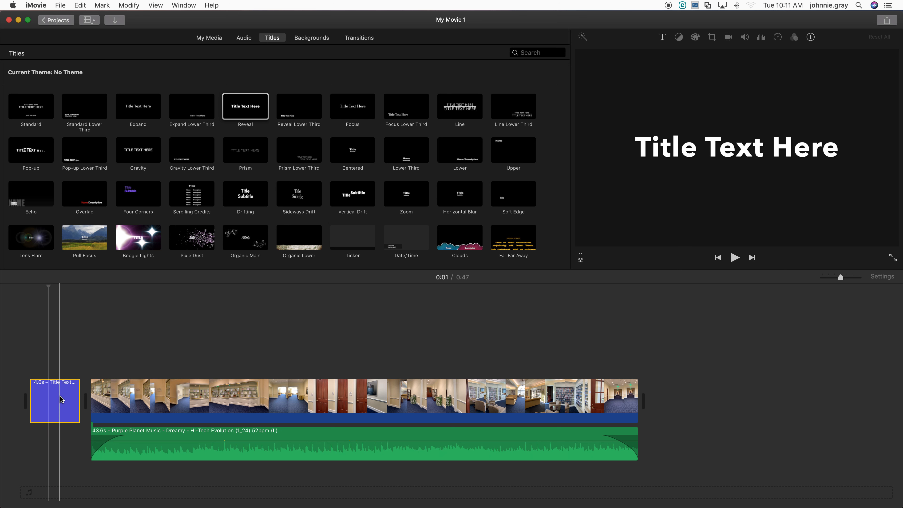
pyautogui.moveTo(54, 398); pyautogui.dragTo(53, 369)
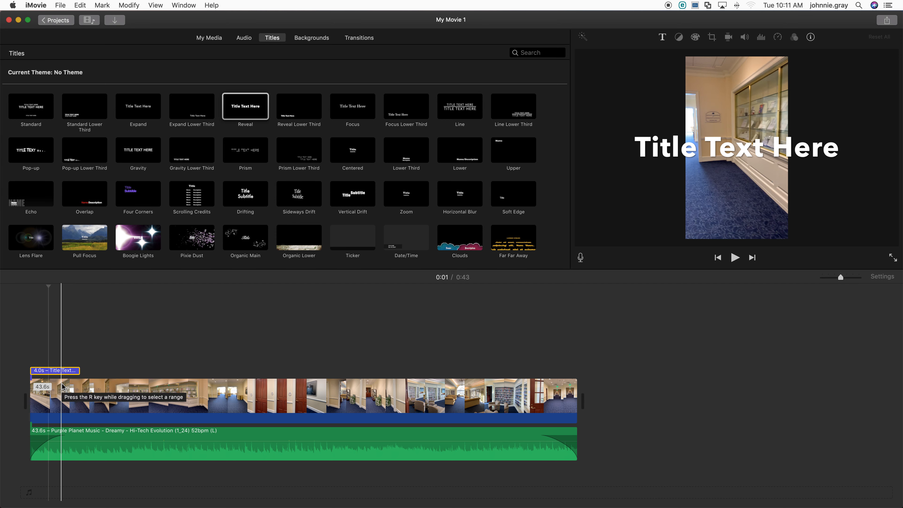
# Step: Style the opening title's text as italic and outlined with bold turned off, keeping the Avenir Next font at size 160
pyautogui.click(57, 372)
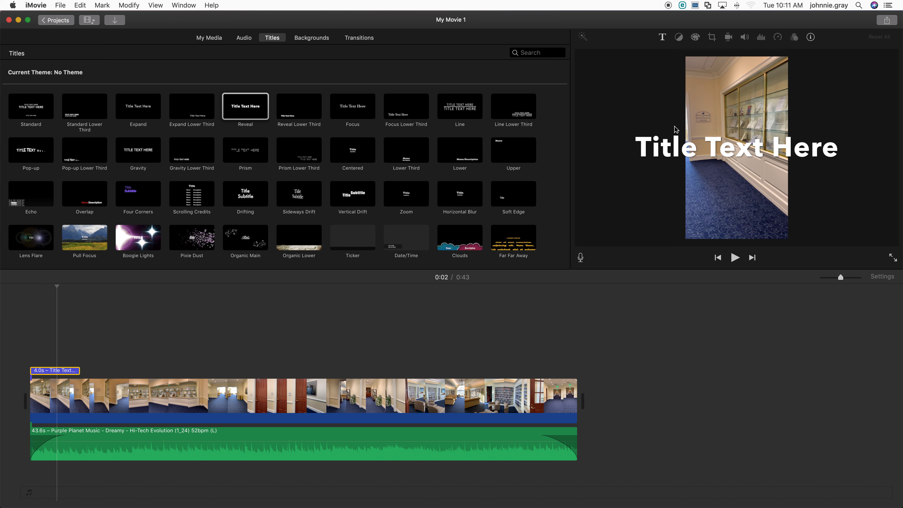
pyautogui.doubleClick(696, 146)
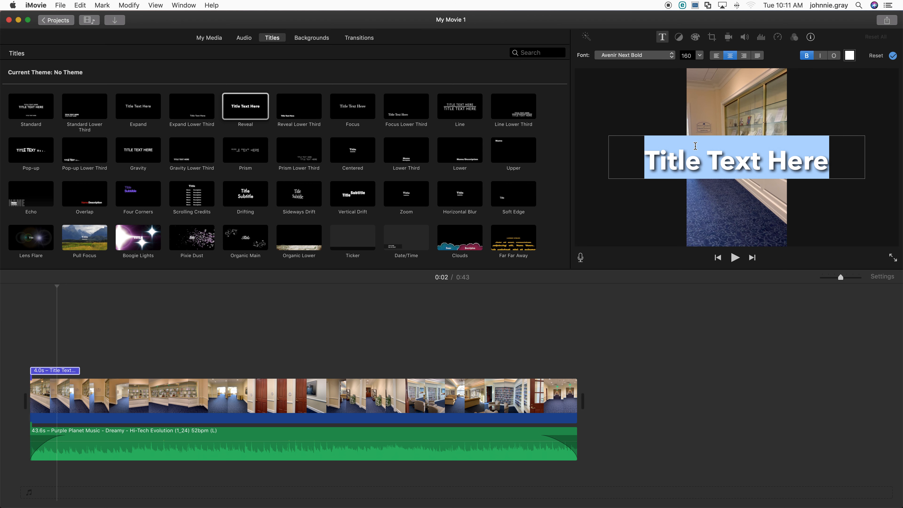
pyautogui.click(672, 56)
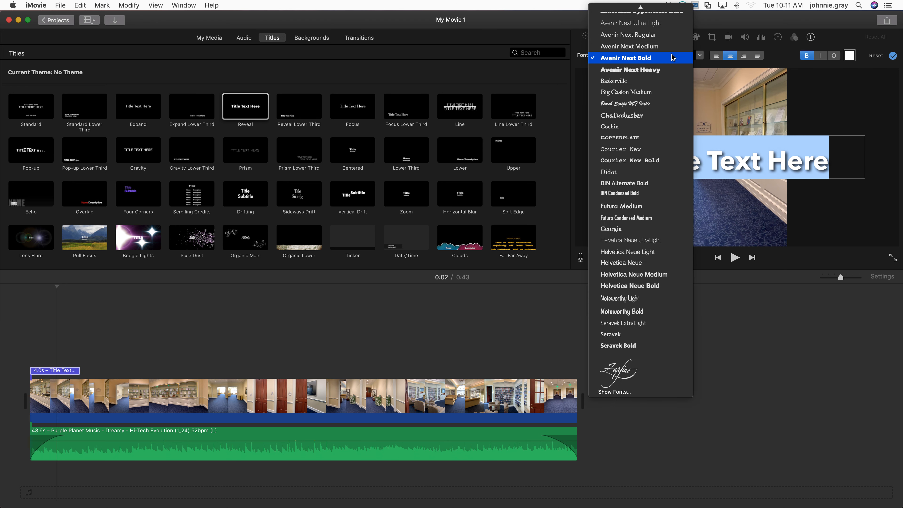
pyautogui.click(673, 57)
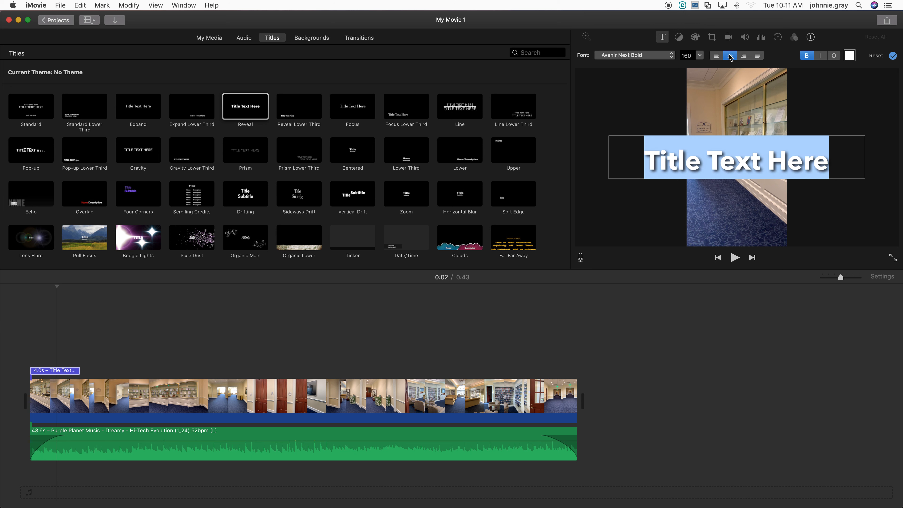
pyautogui.click(810, 55)
pyautogui.click(821, 56)
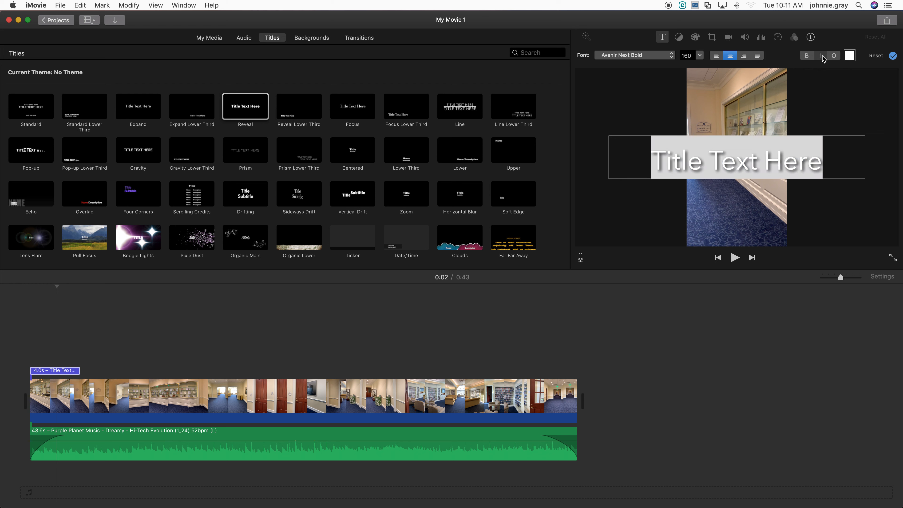
pyautogui.click(834, 56)
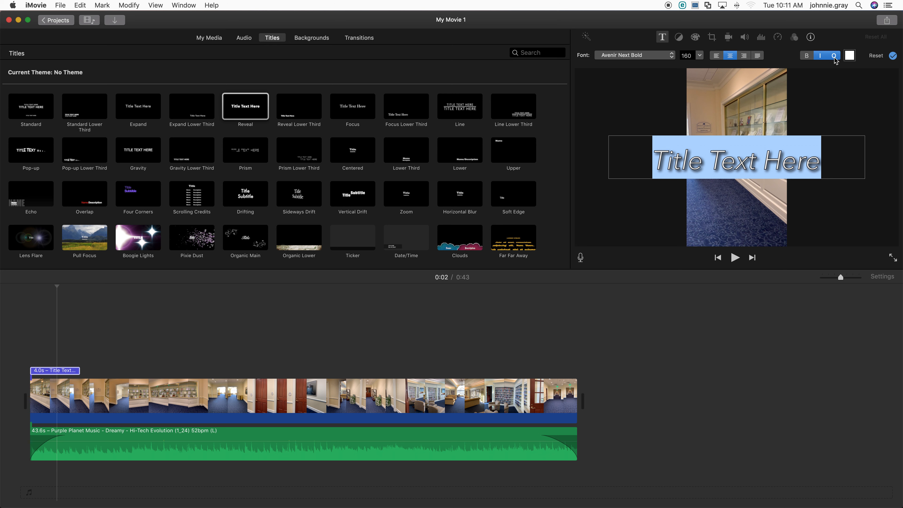
# Step: Change the opening title's text color to light yellow
pyautogui.click(849, 56)
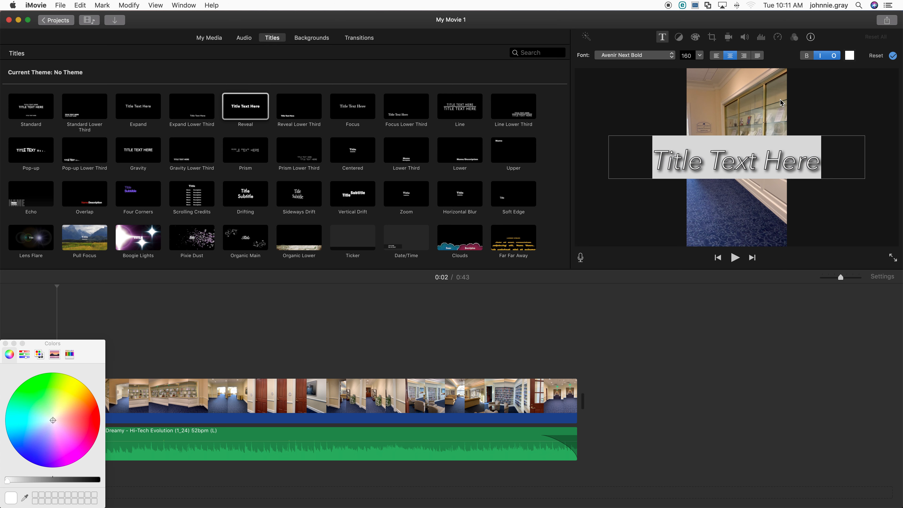
pyautogui.click(80, 396)
pyautogui.click(62, 397)
pyautogui.click(63, 409)
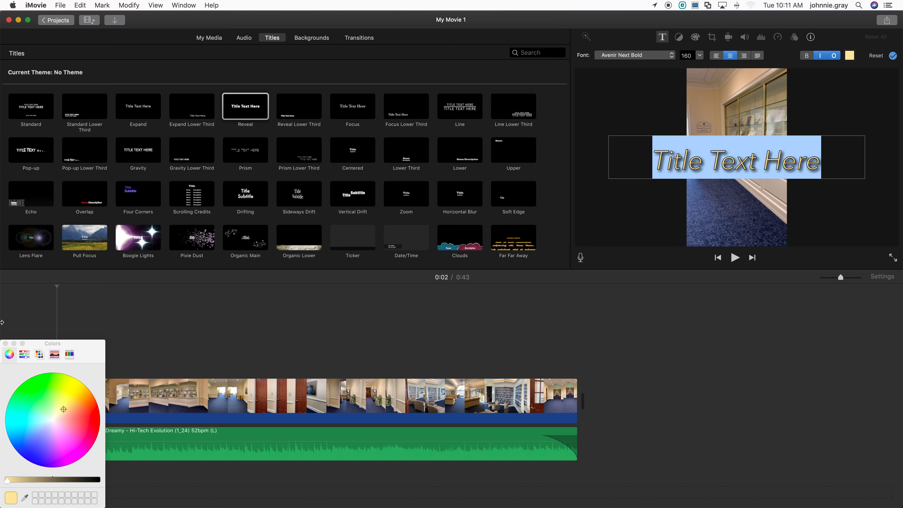
pyautogui.click(6, 343)
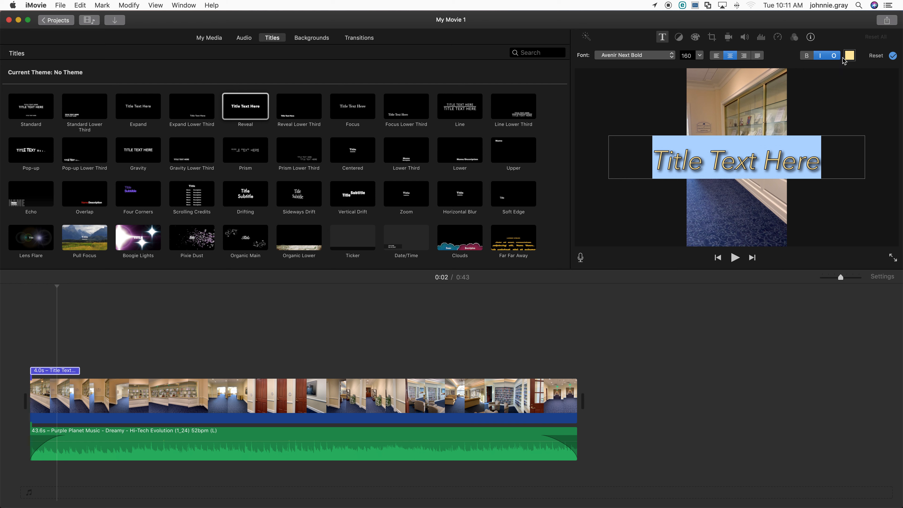
# Step: Turn off the outline on the opening title's text and apply the change
pyautogui.click(836, 57)
pyautogui.click(835, 56)
pyautogui.click(832, 208)
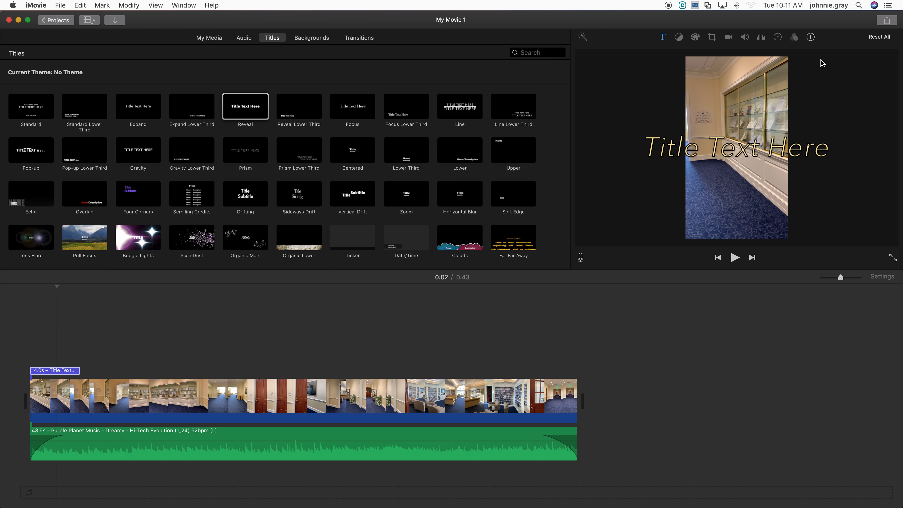
pyautogui.click(736, 149)
pyautogui.click(834, 55)
pyautogui.click(828, 109)
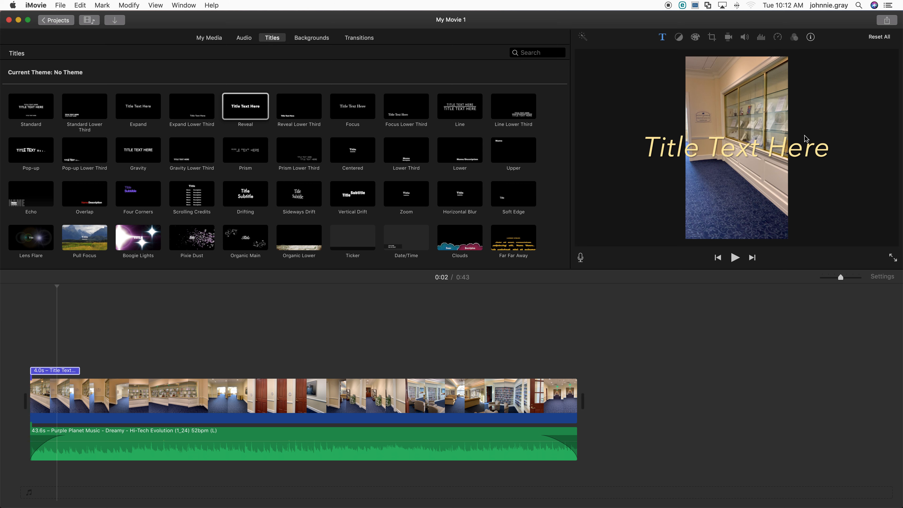
# Step: Turn the outline on the opening title's text back on and apply the change
pyautogui.doubleClick(741, 154)
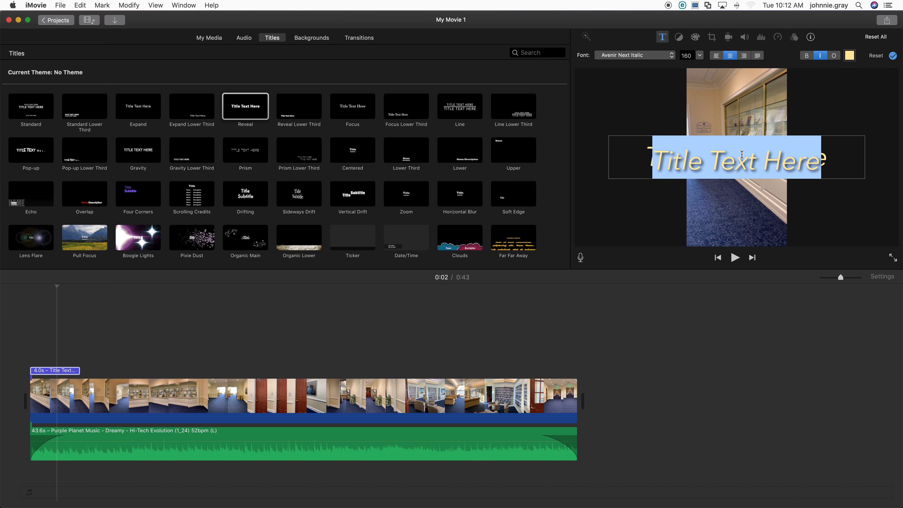
pyautogui.click(836, 55)
pyautogui.click(818, 104)
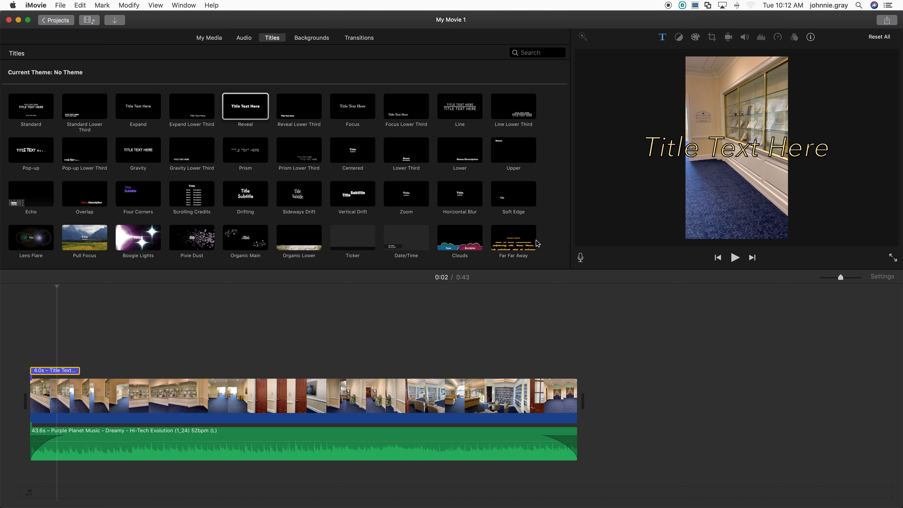
# Step: Replace the opening title's placeholder text with "Media Center Hallway" and apply it
pyautogui.click(700, 150)
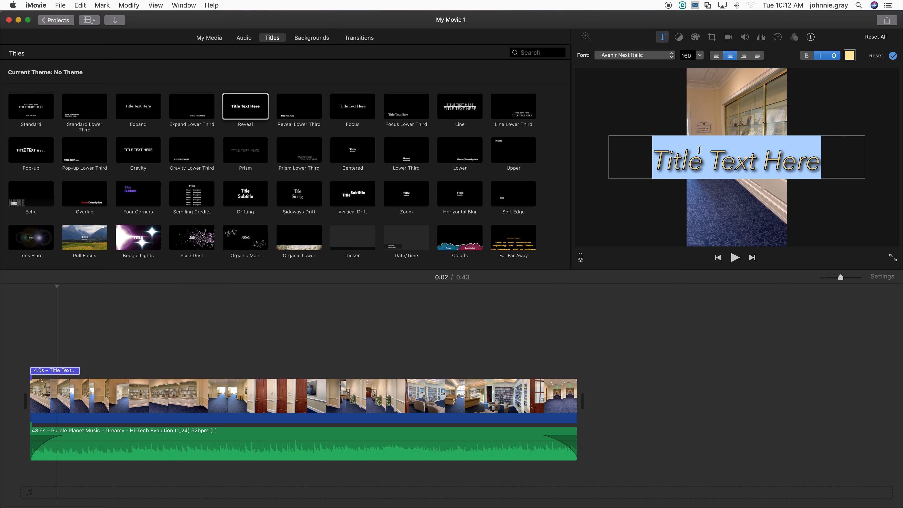
pyautogui.write('Media Center')
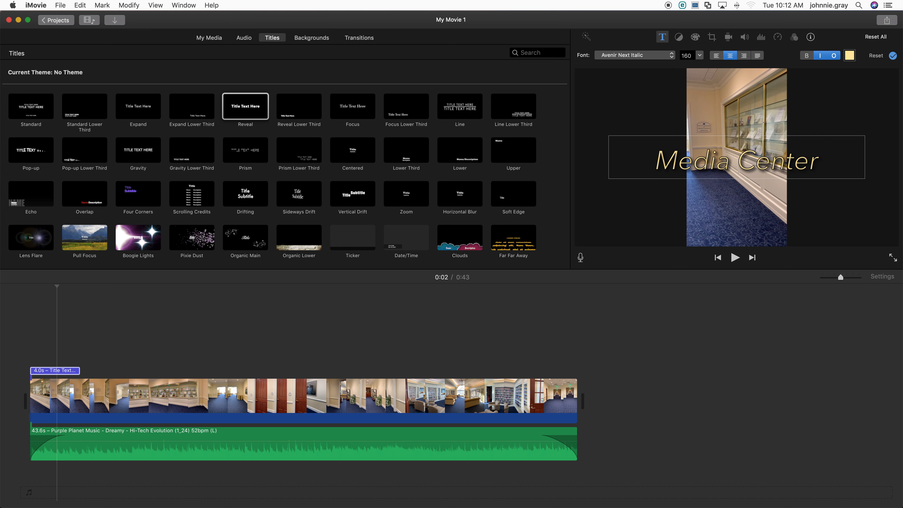
pyautogui.write(' Hallway')
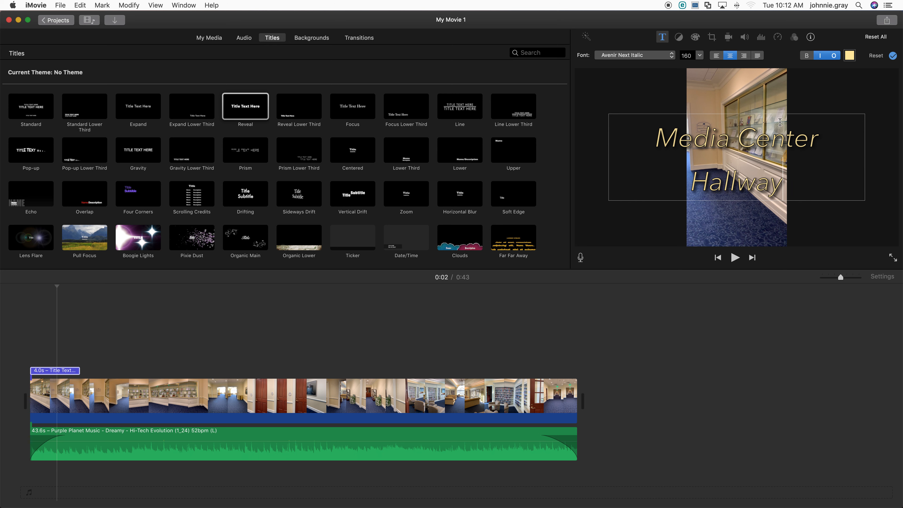
pyautogui.click(820, 205)
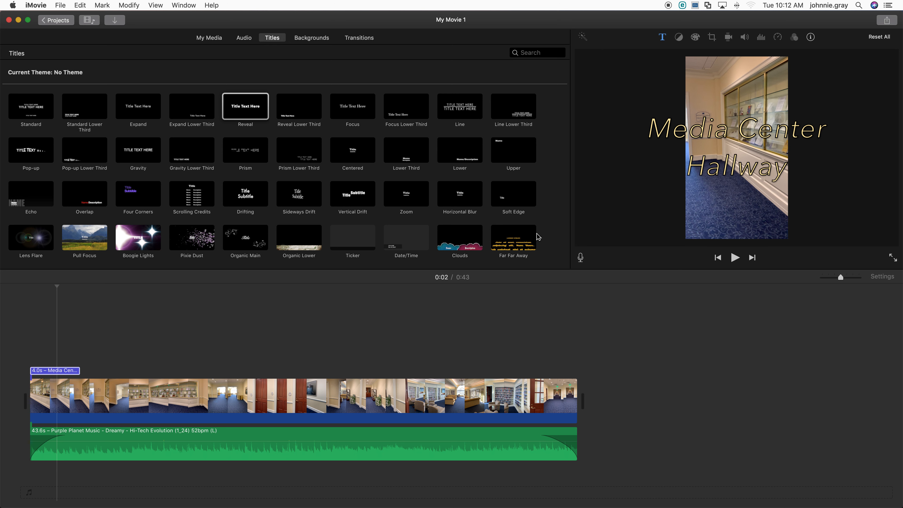
# Step: Add a Standard Lower Third title above the video about halfway through the movie, just after the red doors
pyautogui.click(55, 370)
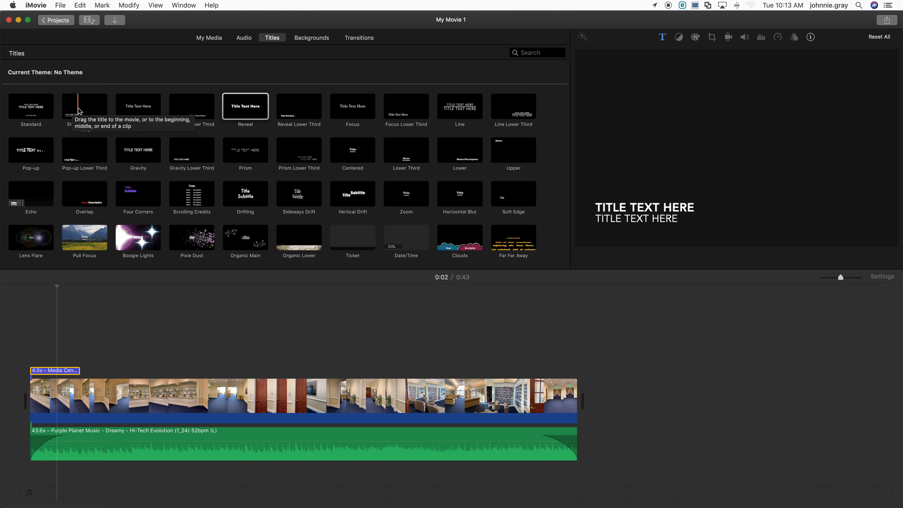
pyautogui.moveTo(78, 111); pyautogui.dragTo(307, 354)
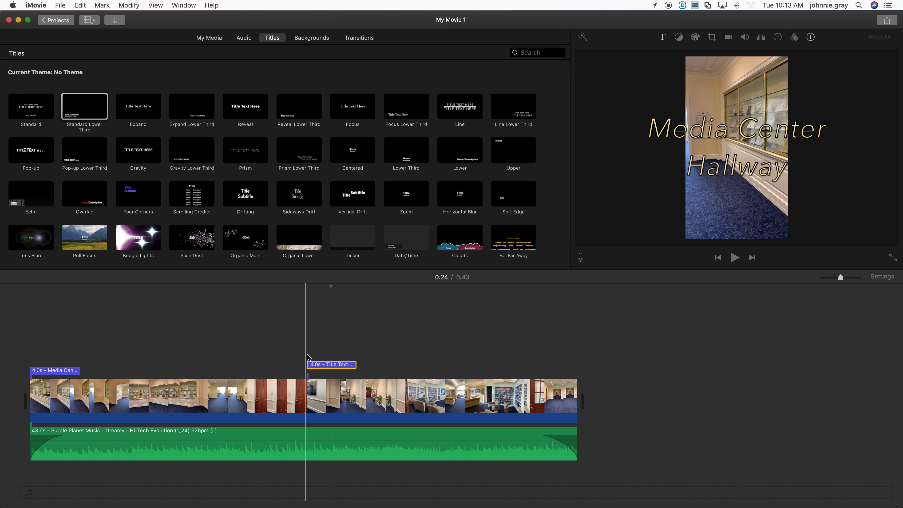
pyautogui.click(328, 375)
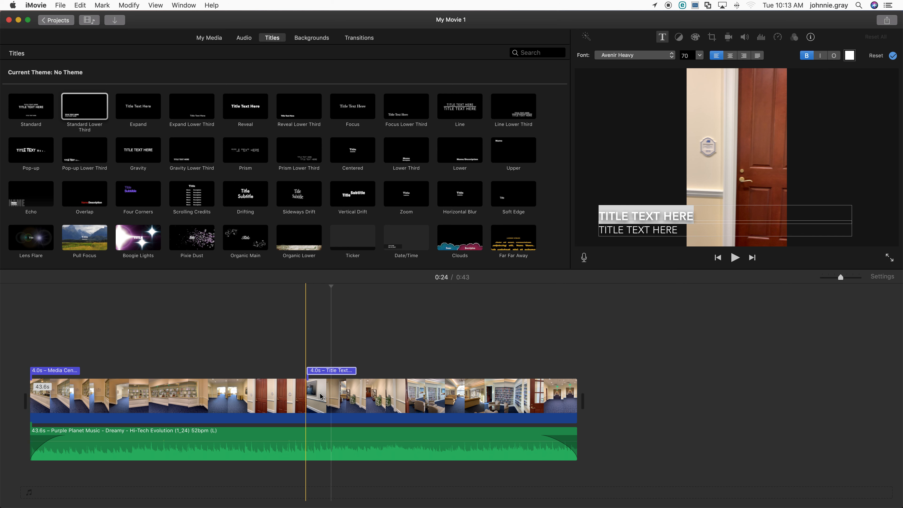
# Step: Set the first line of the lower-third title to "COLLECTION SPACE"
pyautogui.doubleClick(660, 214)
pyautogui.tripleClick(660, 214)
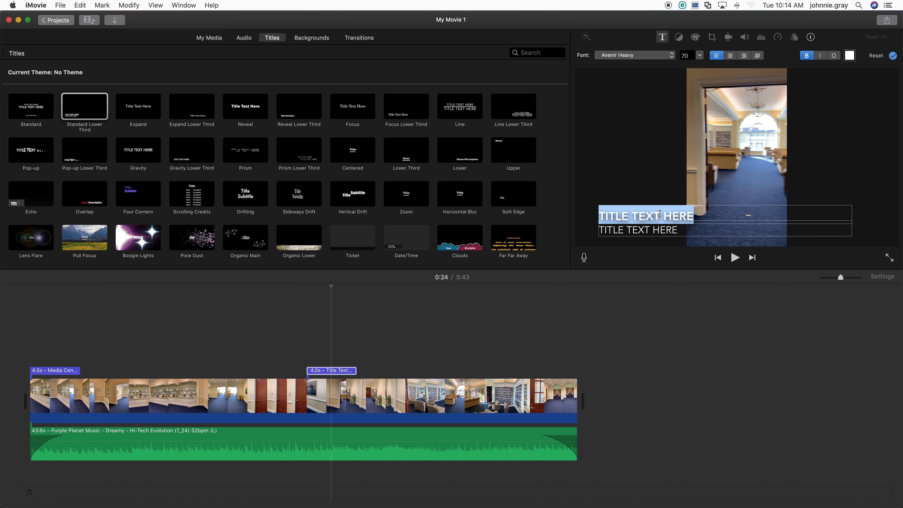
pyautogui.write('COLLECTION')
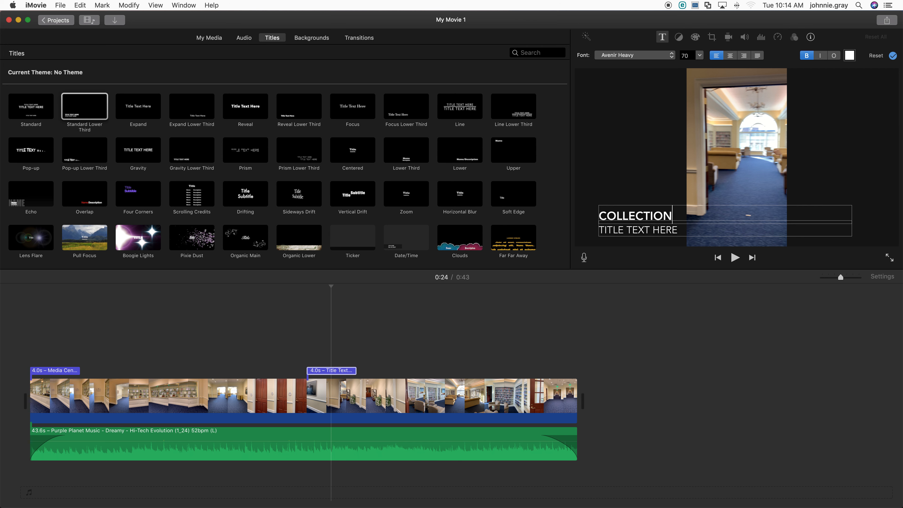
pyautogui.write(' SPACE')
# Step: Delete the placeholder text from the second line of the lower-third title and apply the edit
pyautogui.doubleClick(669, 227)
pyautogui.tripleClick(668, 227)
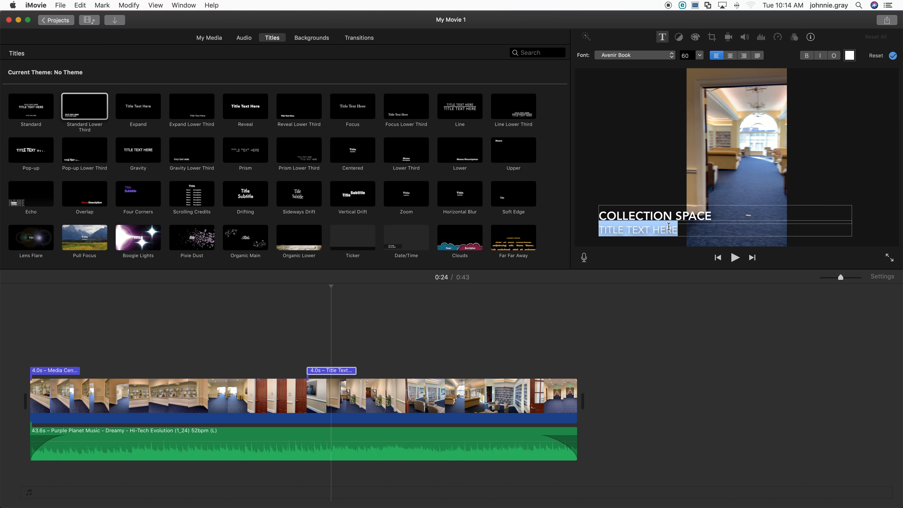
pyautogui.press('BackSpace')
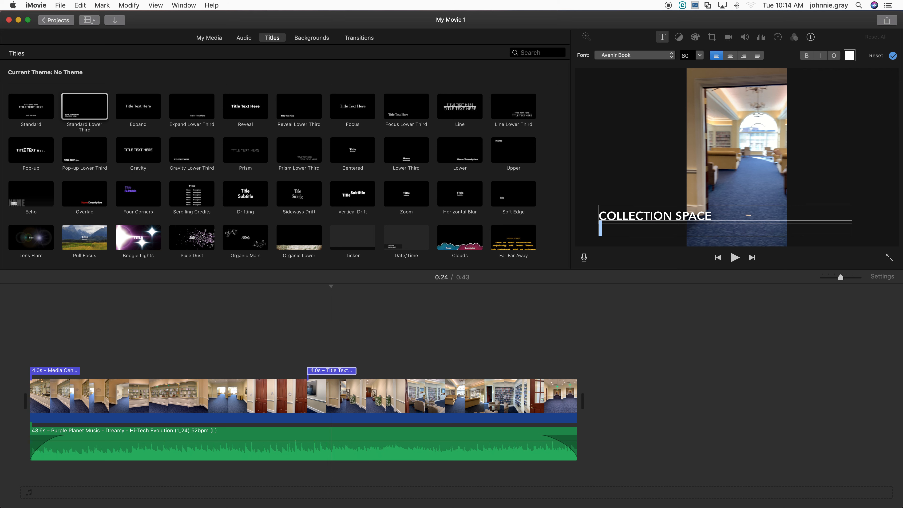
pyautogui.click(632, 178)
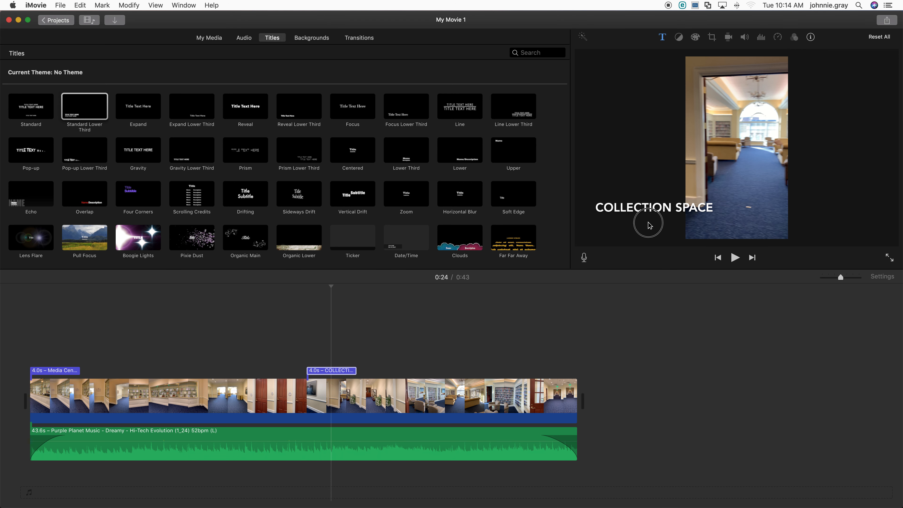
# Step: Move "COLLECTION SPACE" from the first to the second line of the lower-third title, leaving the first line empty
pyautogui.click(662, 37)
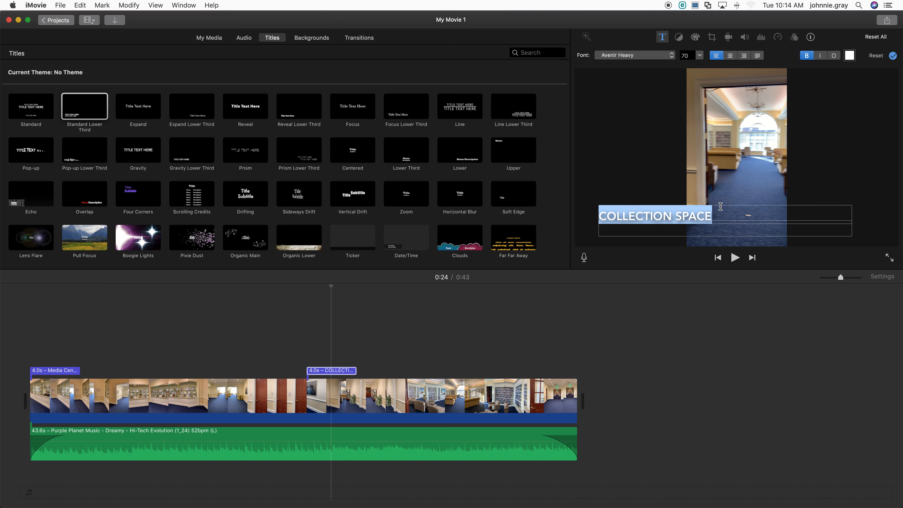
pyautogui.moveTo(693, 213)
pyautogui.mouseDown()
pyautogui.moveTo(682, 182)
pyautogui.moveTo(683, 237)
pyautogui.moveTo(686, 215)
pyautogui.mouseUp()
pyautogui.click(686, 214)
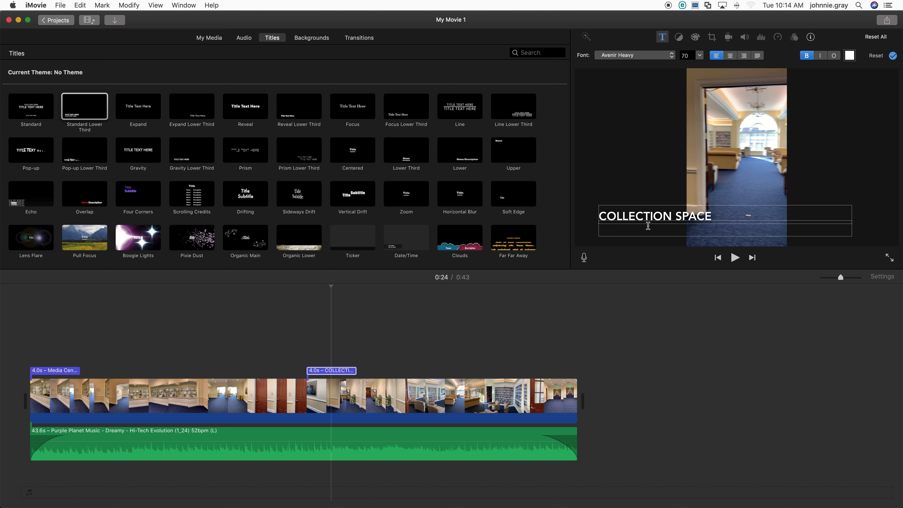
pyautogui.moveTo(714, 216); pyautogui.dragTo(596, 224)
pyautogui.press('super+c')
pyautogui.press('BackSpace')
pyautogui.click(607, 229)
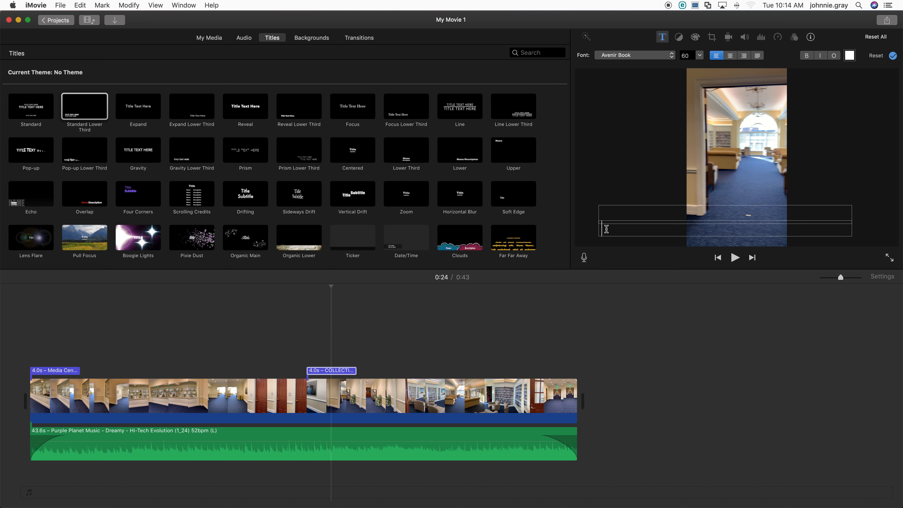
pyautogui.press('super+v')
pyautogui.click(710, 150)
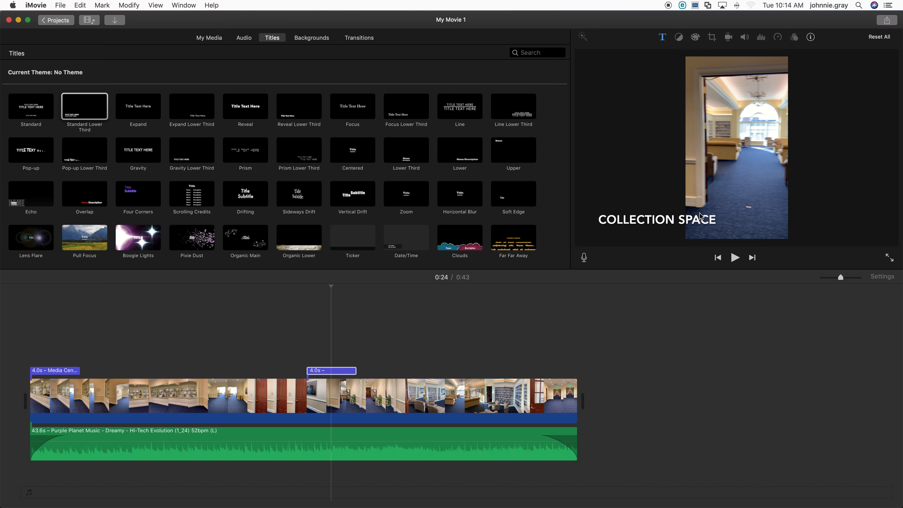
pyautogui.click(669, 221)
pyautogui.click(669, 220)
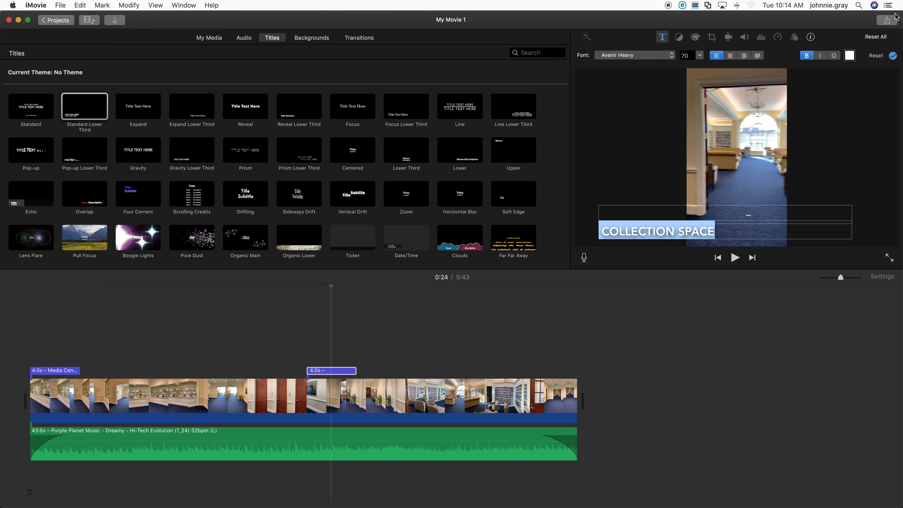
pyautogui.click(849, 56)
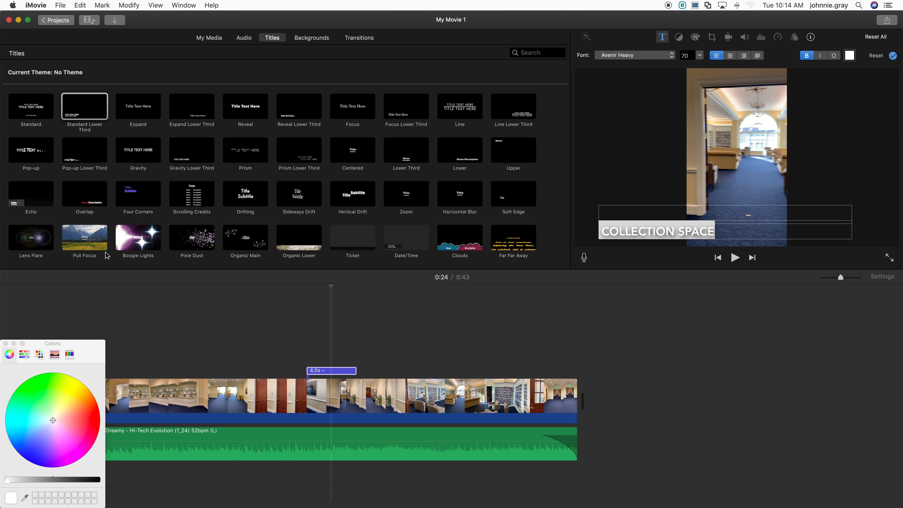
pyautogui.click(6, 344)
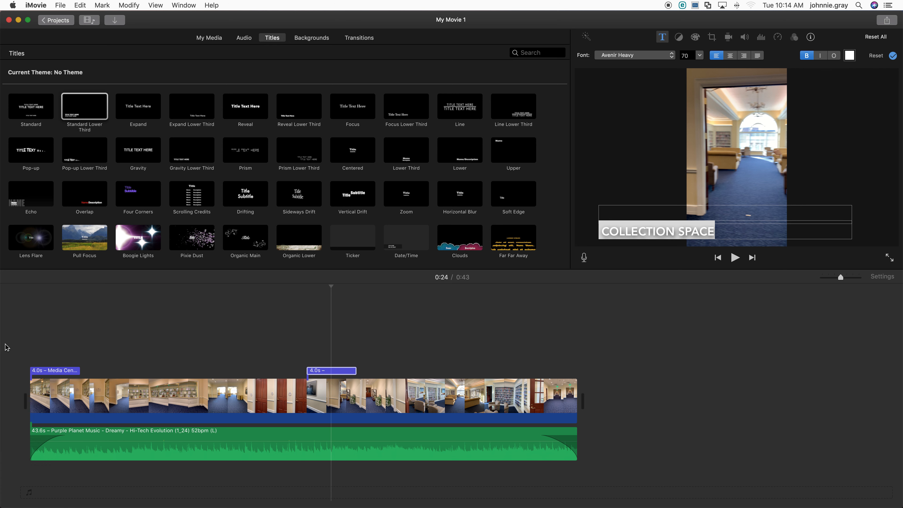
# Step: Apply the outline style to the "COLLECTION SPACE" lower-third text and shorten that title to 2.5 seconds by trimming its end
pyautogui.click(834, 56)
pyautogui.click(821, 144)
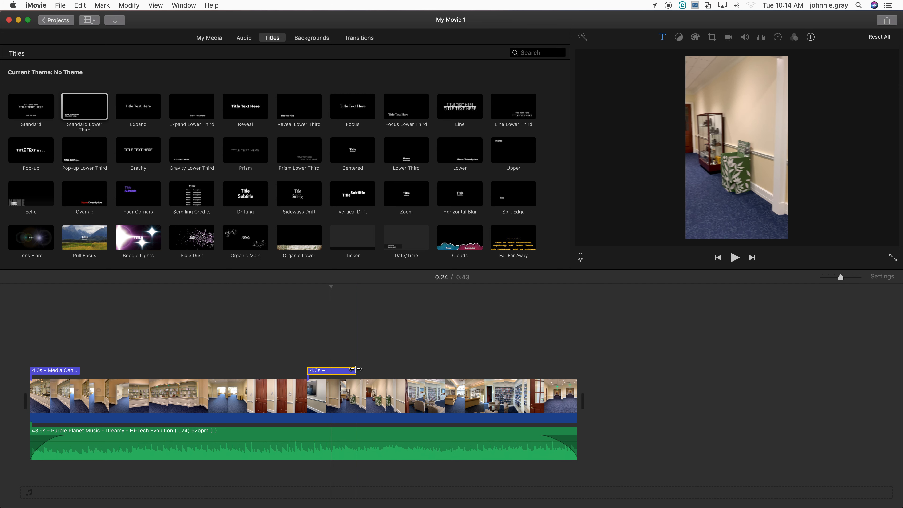
pyautogui.moveTo(355, 370); pyautogui.dragTo(338, 370)
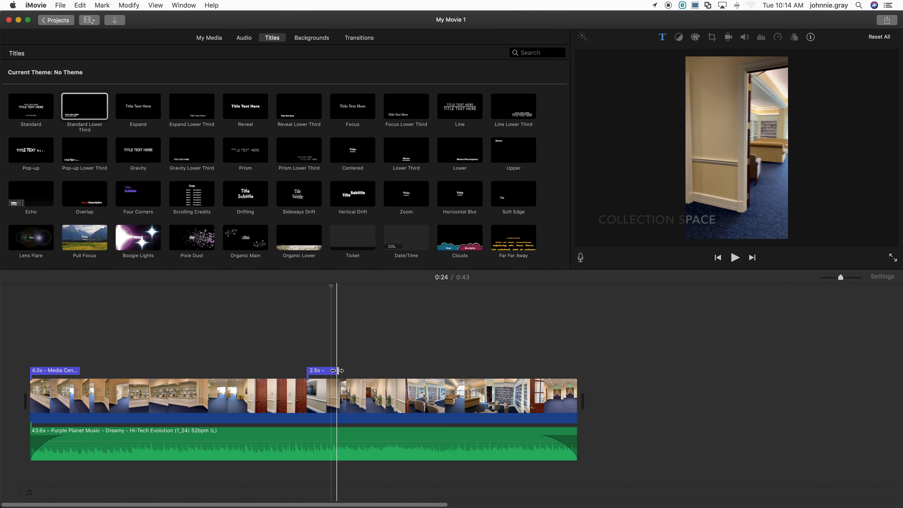
# Step: Play back the movie around the end of the lower-third title, and play the opening with its title from the beginning
pyautogui.press('space')
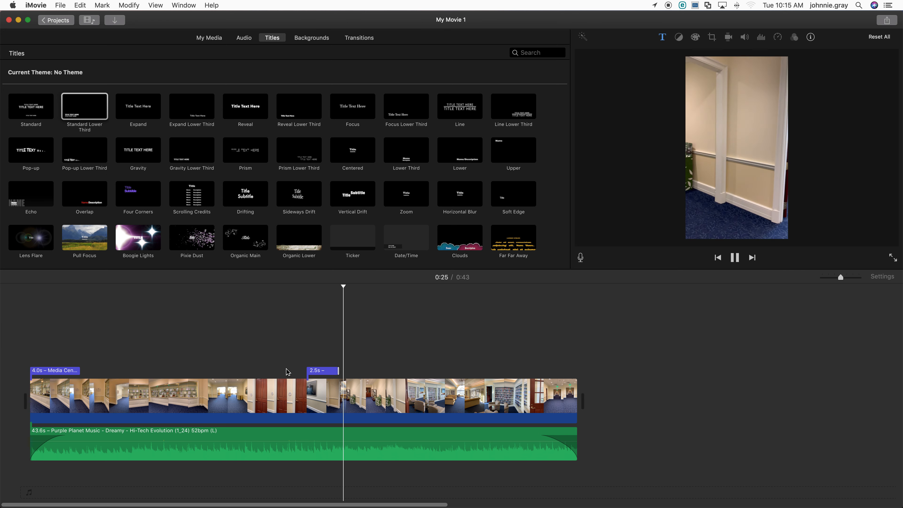
pyautogui.press('space')
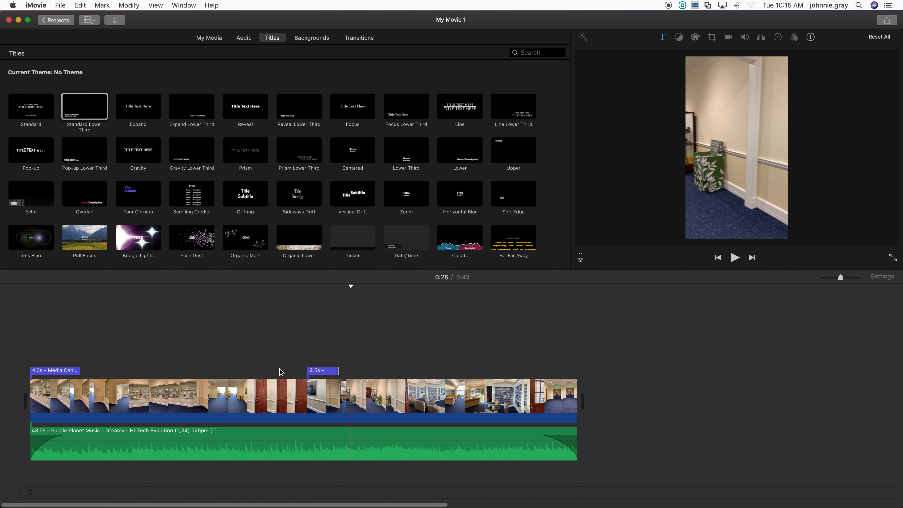
pyautogui.press('space')
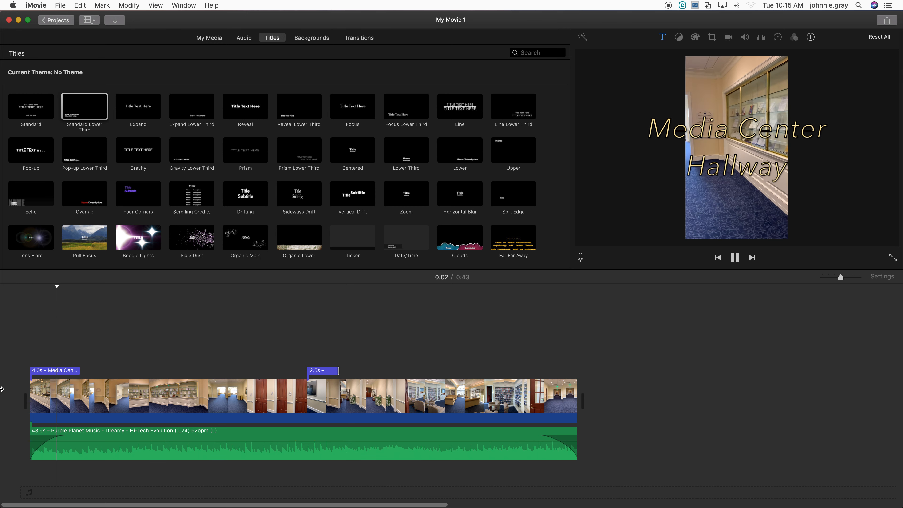
pyautogui.press('space')
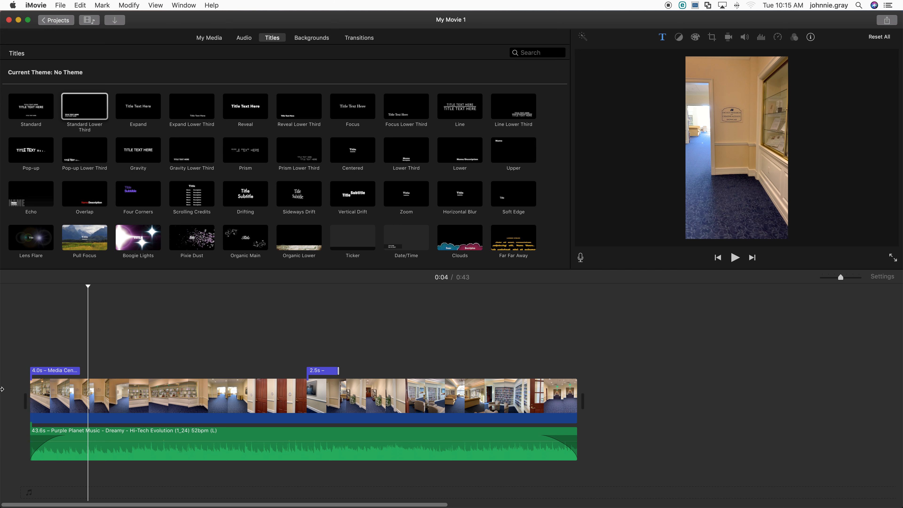